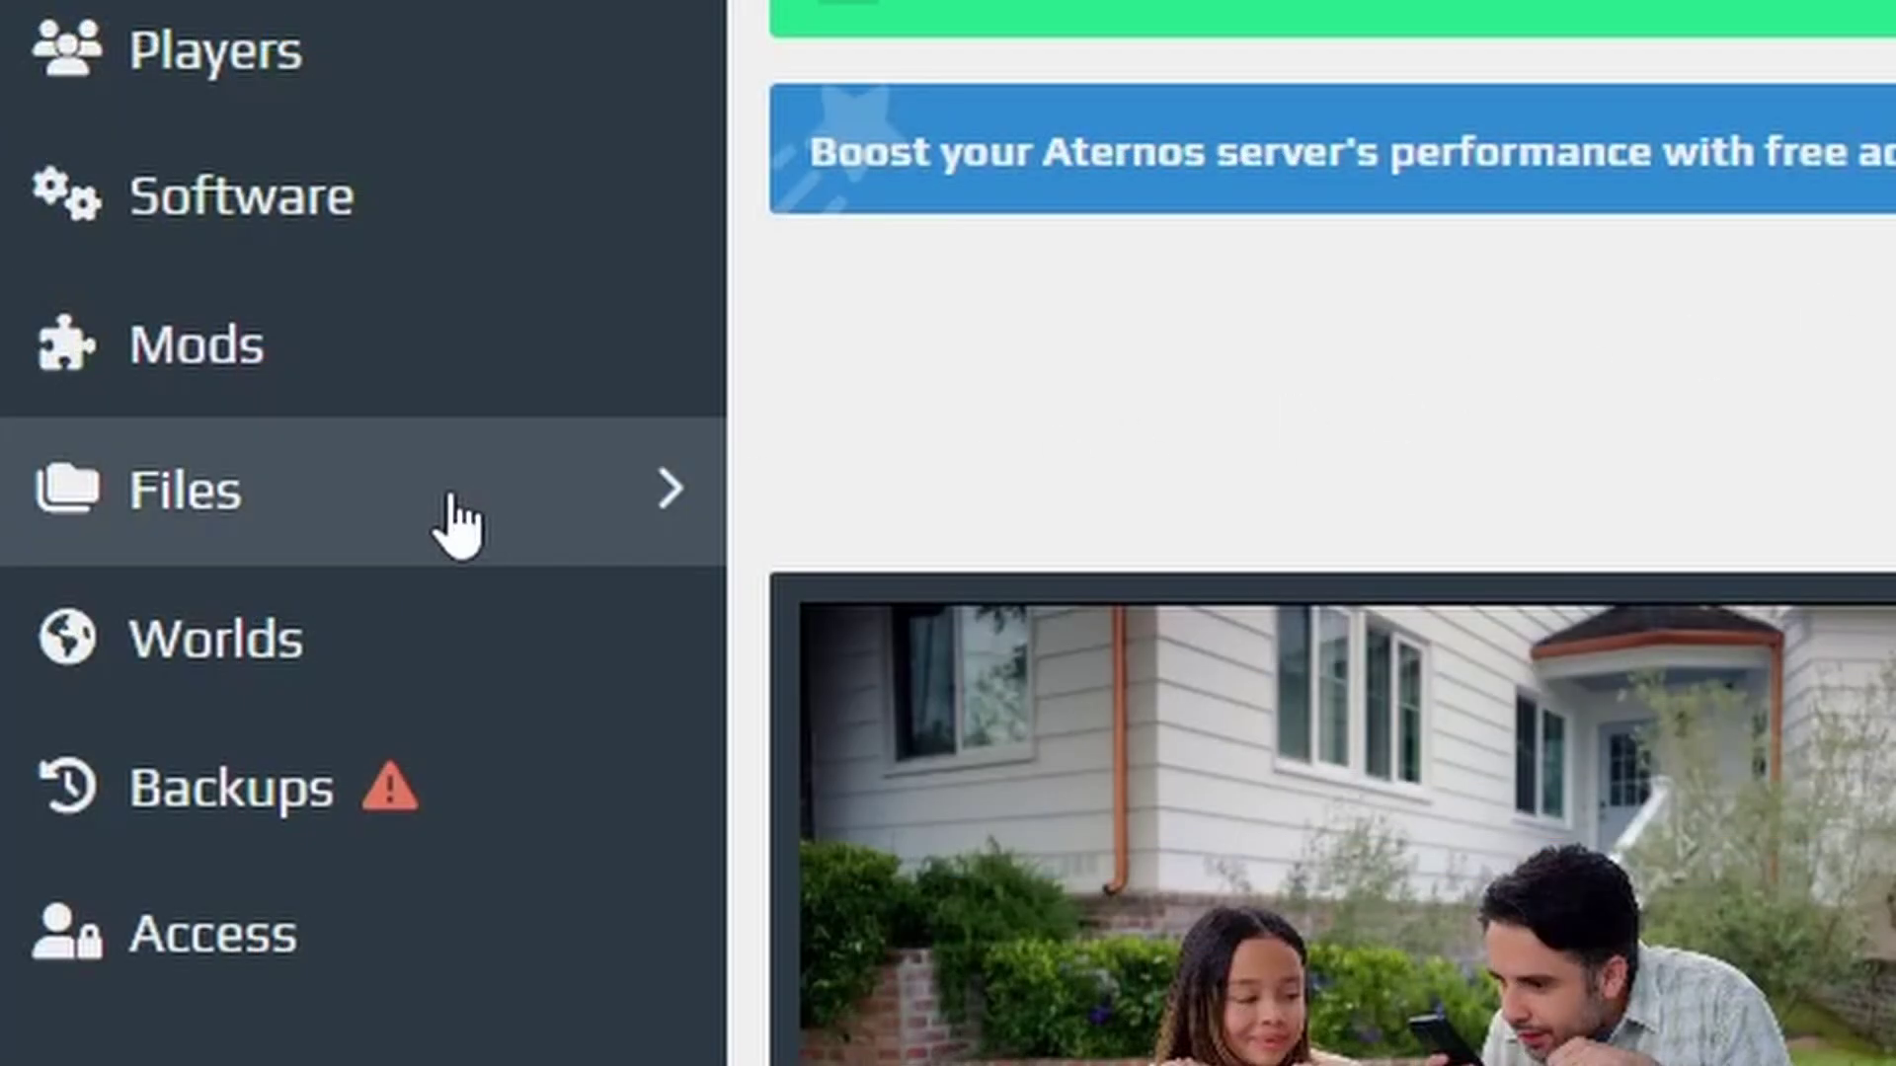
- Browse the server's files and open the config folder
click(451, 493)
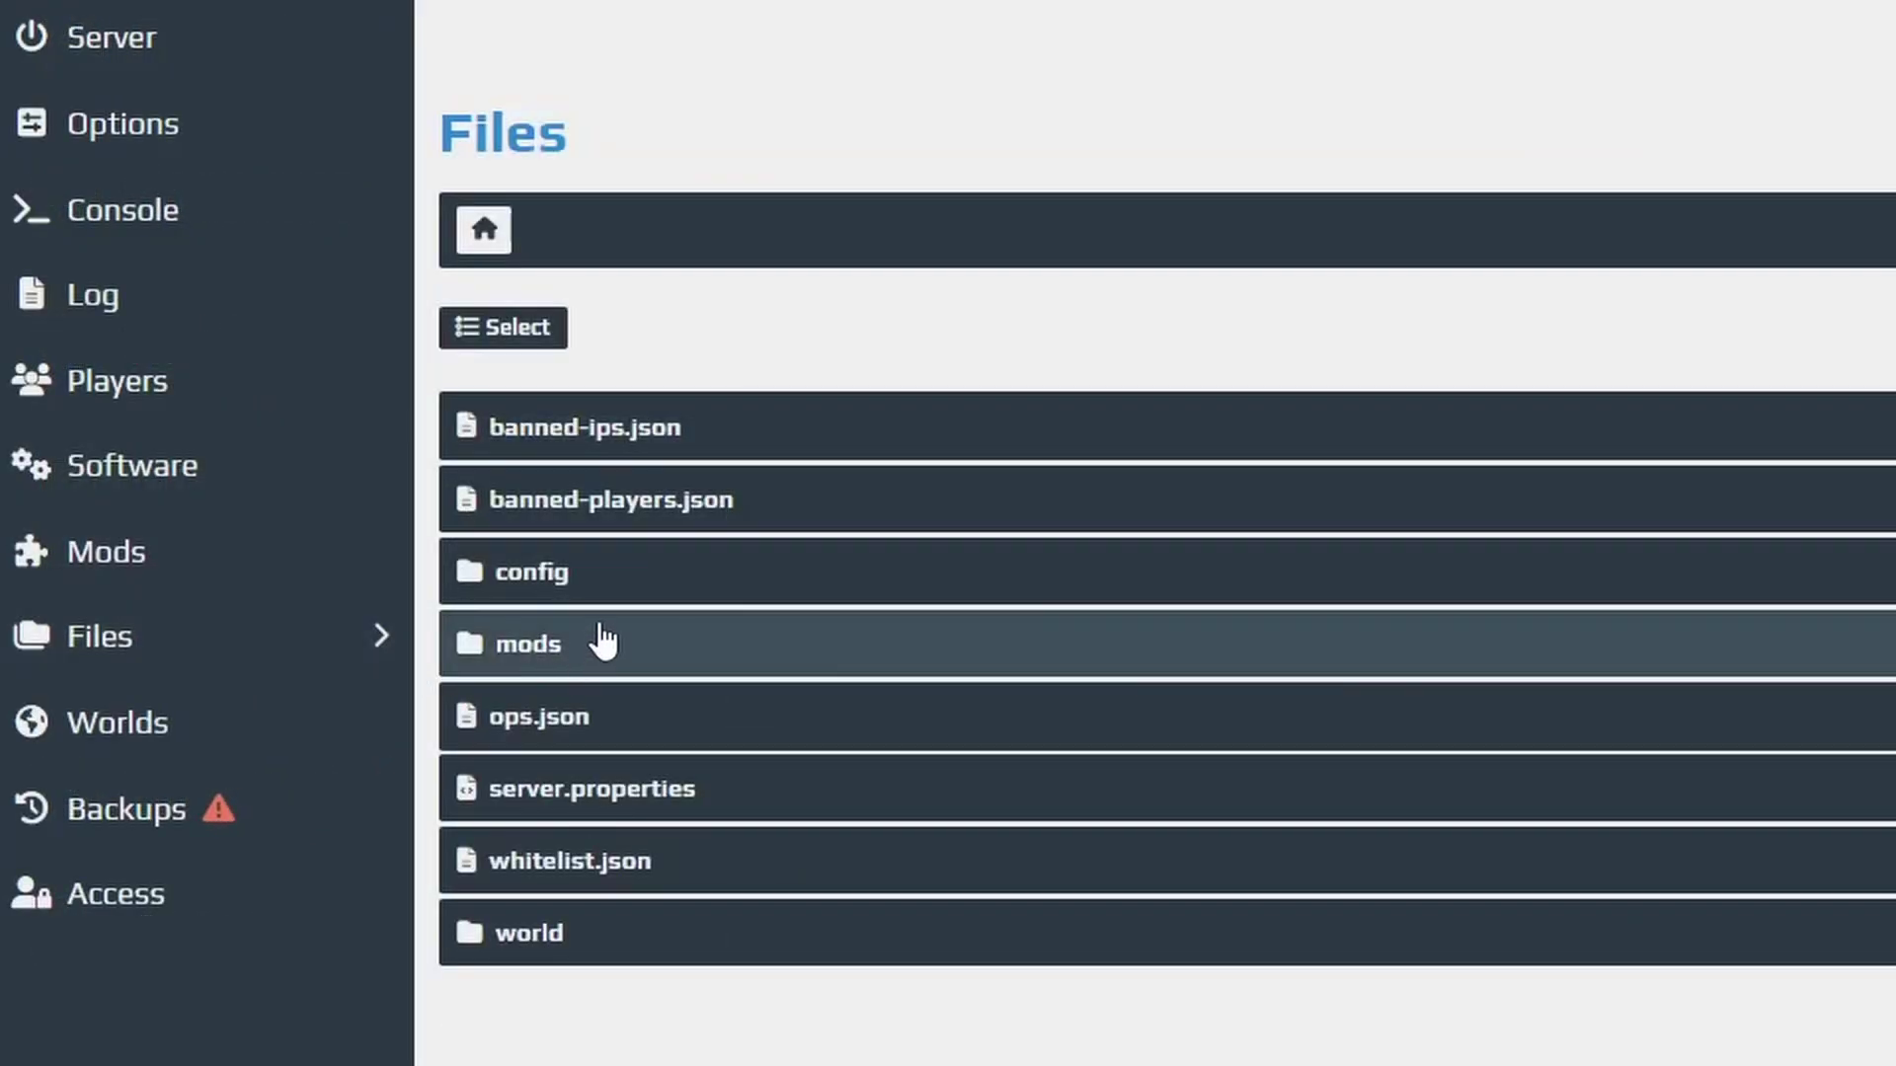
click(629, 593)
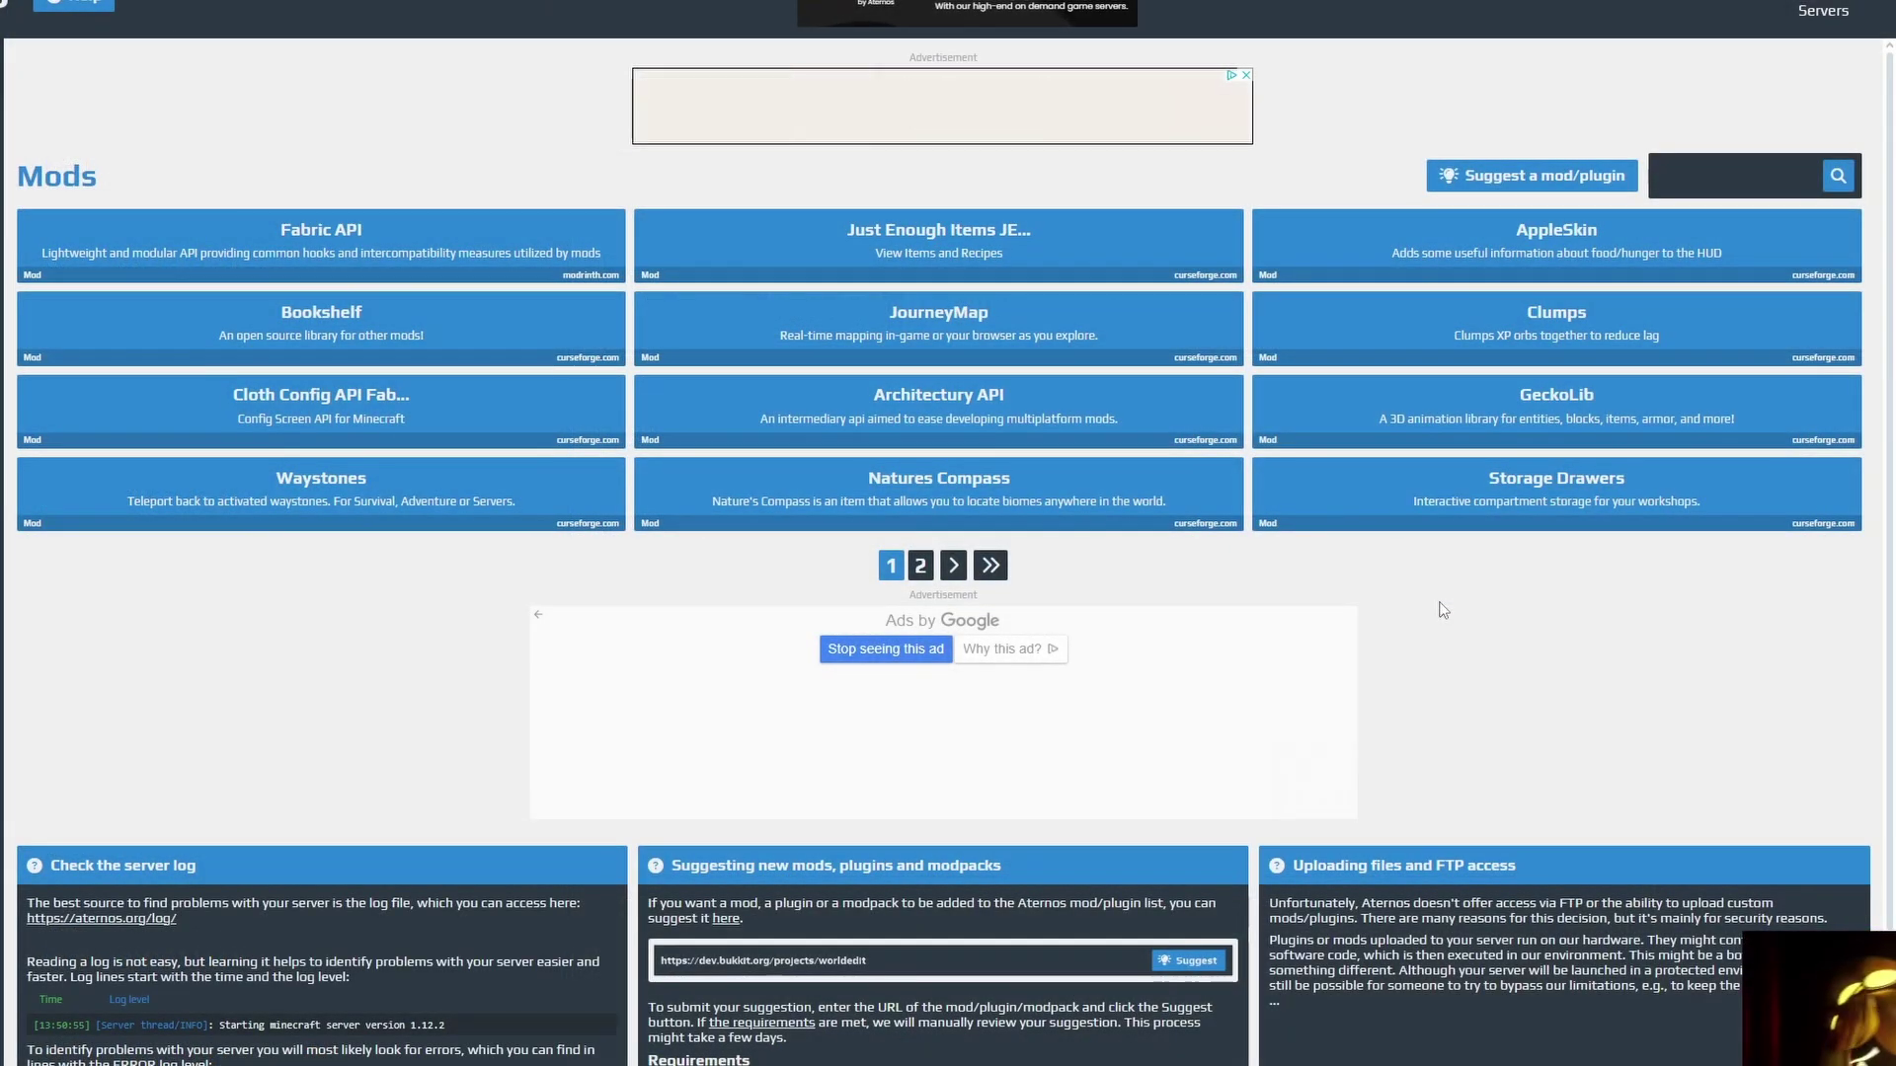
- Search the mod catalogue for 'simple voice chat'
click(1755, 177)
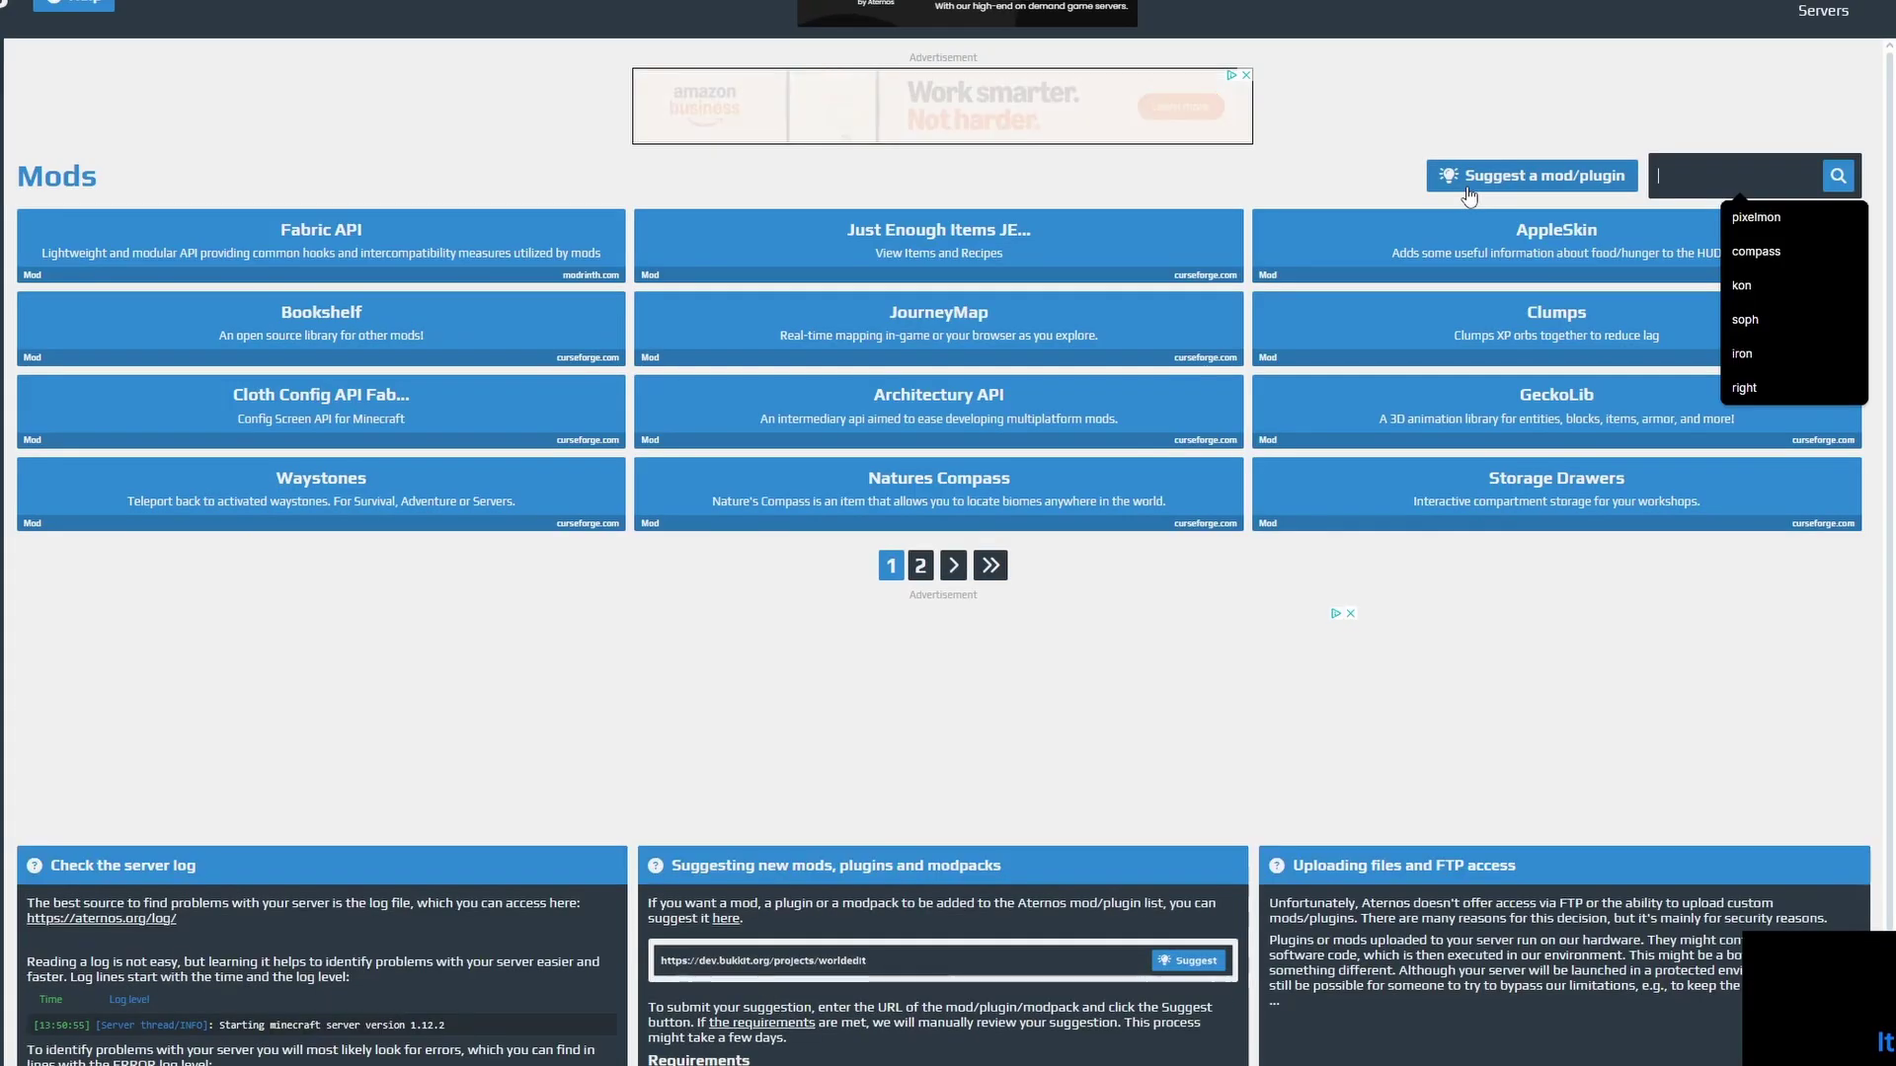
text(simple)
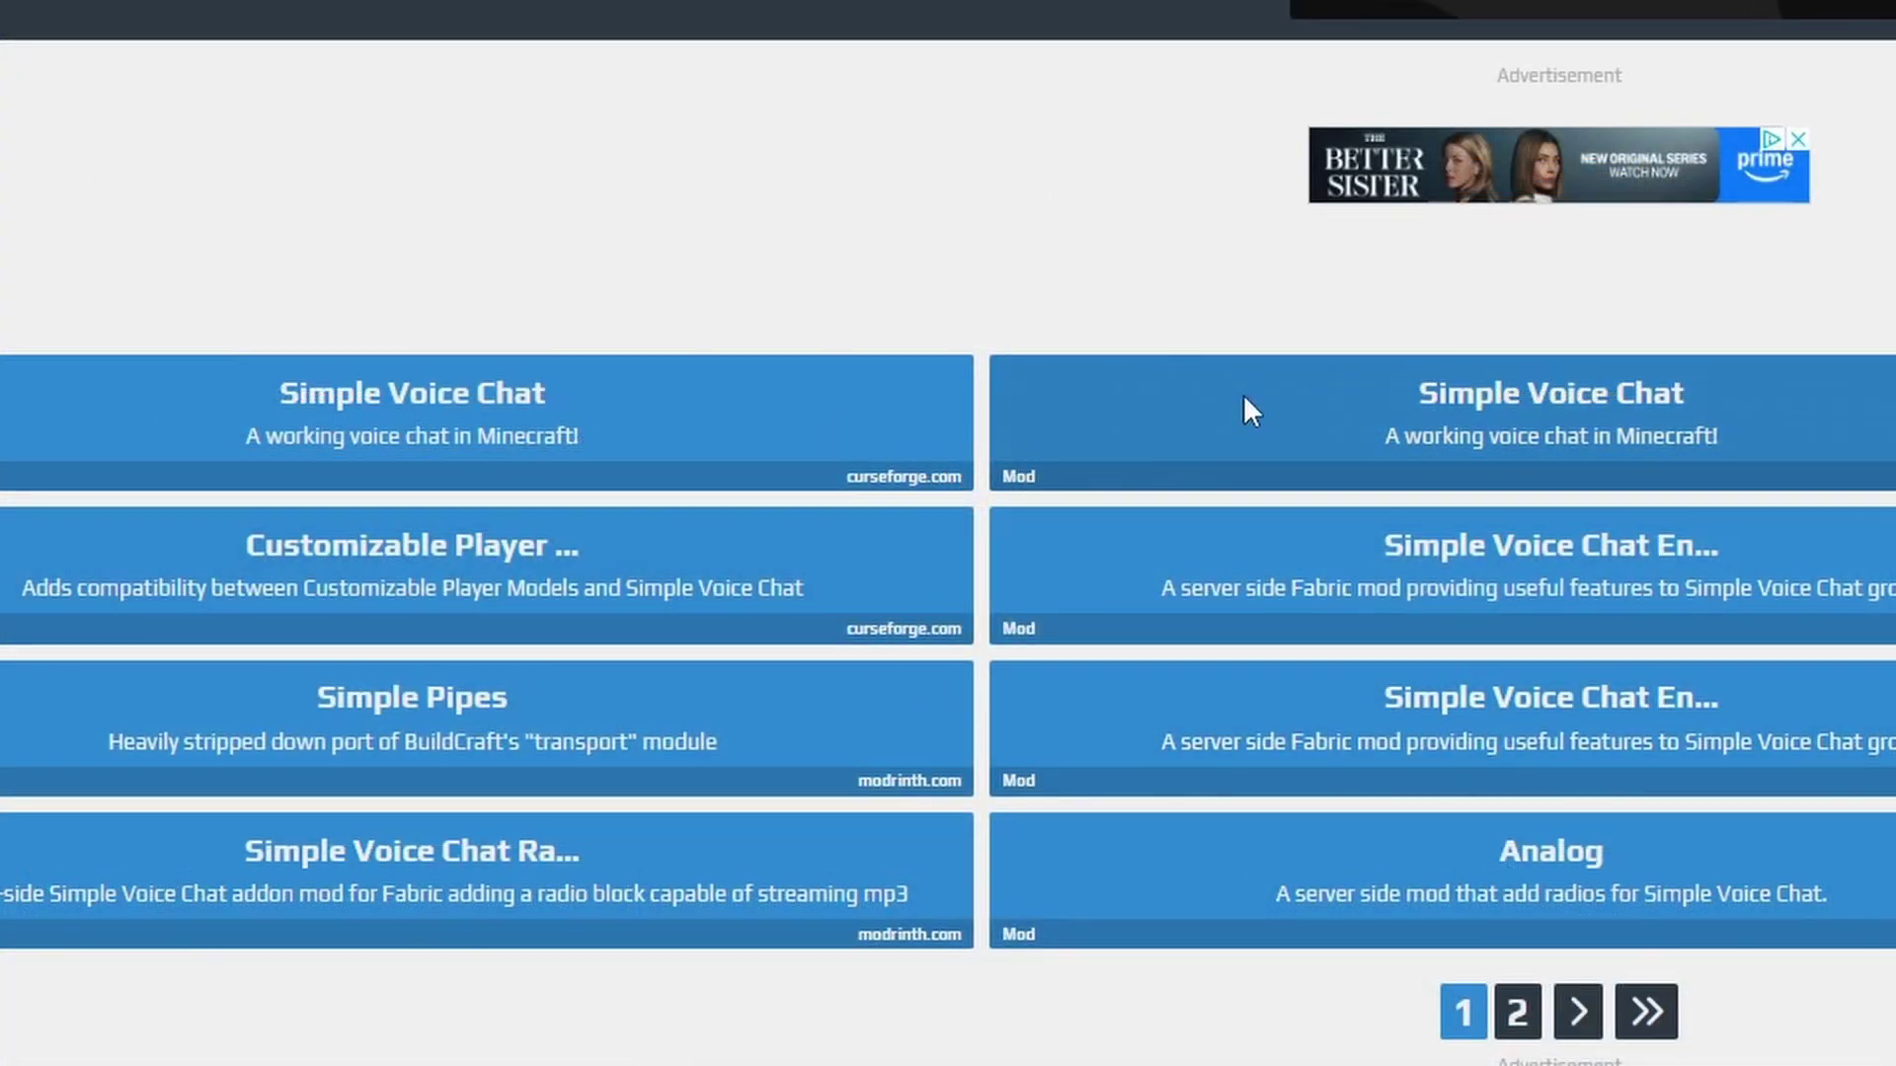
- Open the Simple Voice Chat page and find the 1.20.4 release dated 9/12/2024
click(1242, 400)
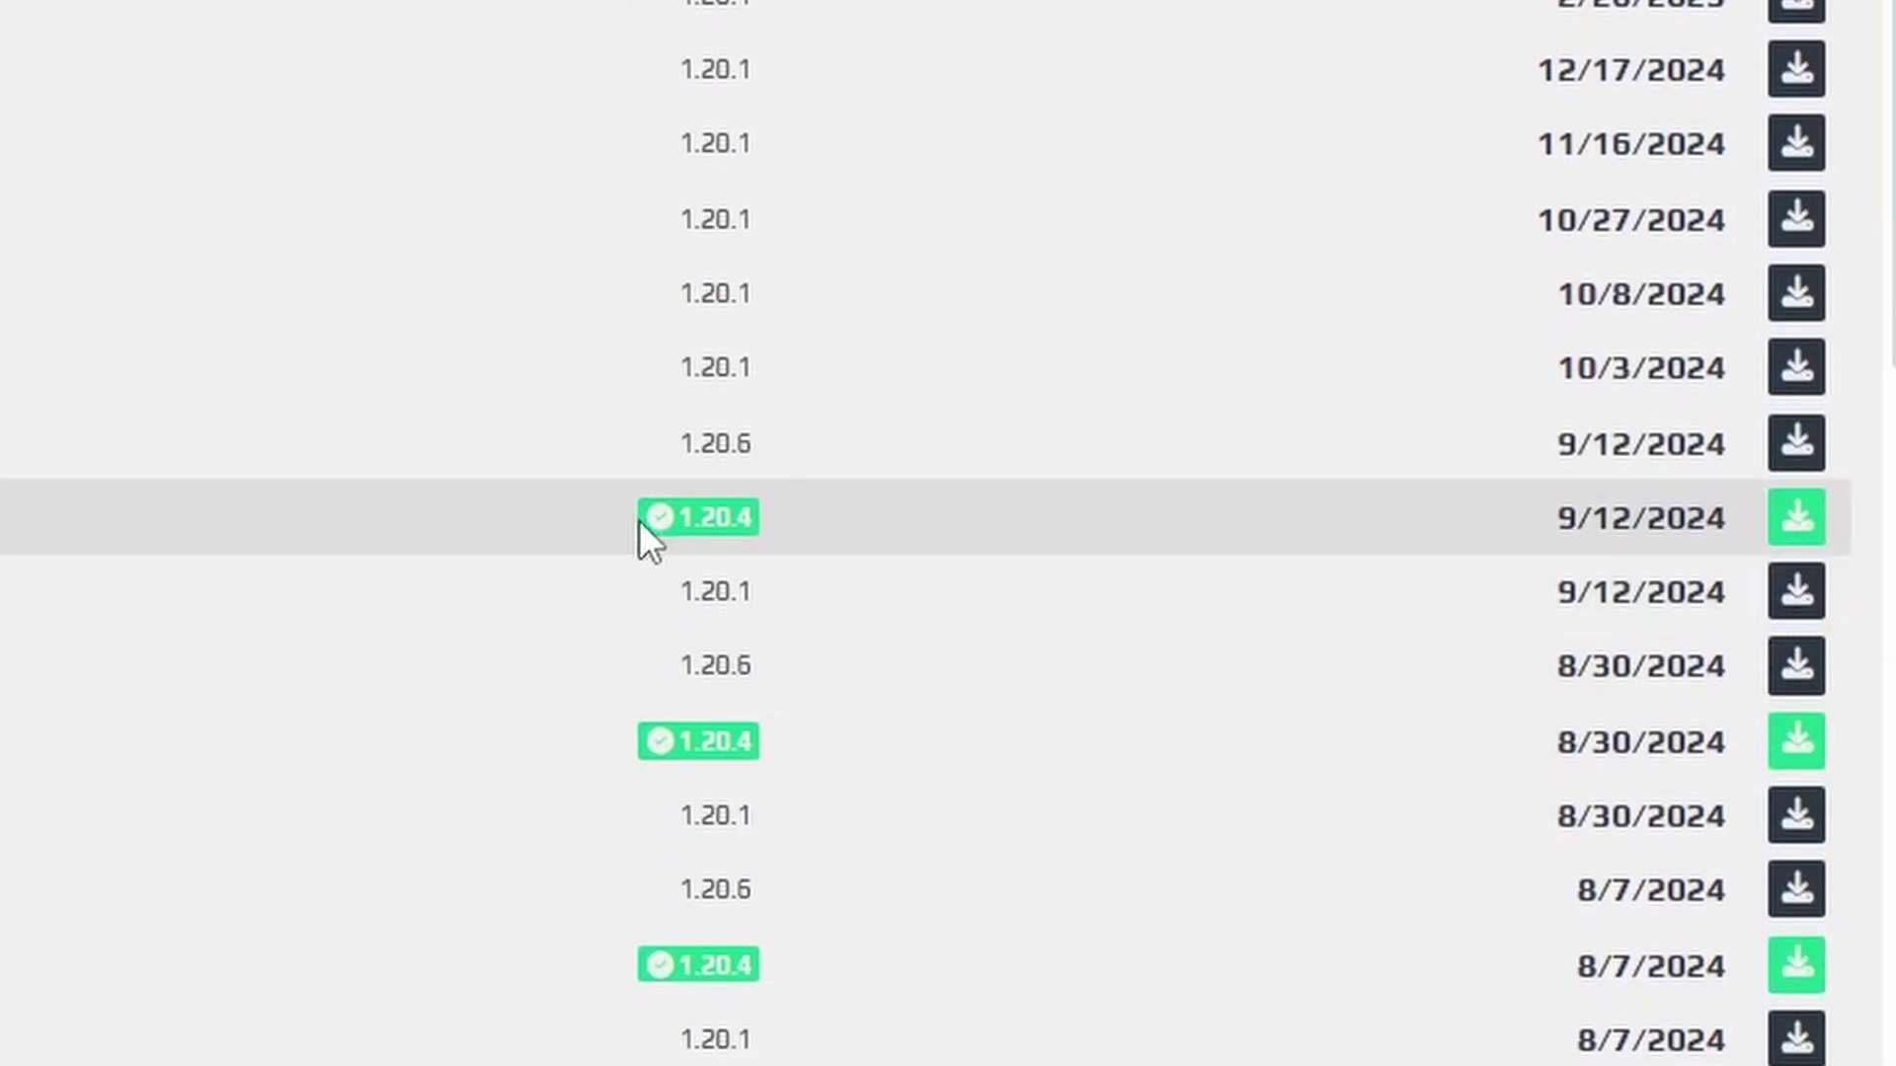
drag(760, 521, 652, 516)
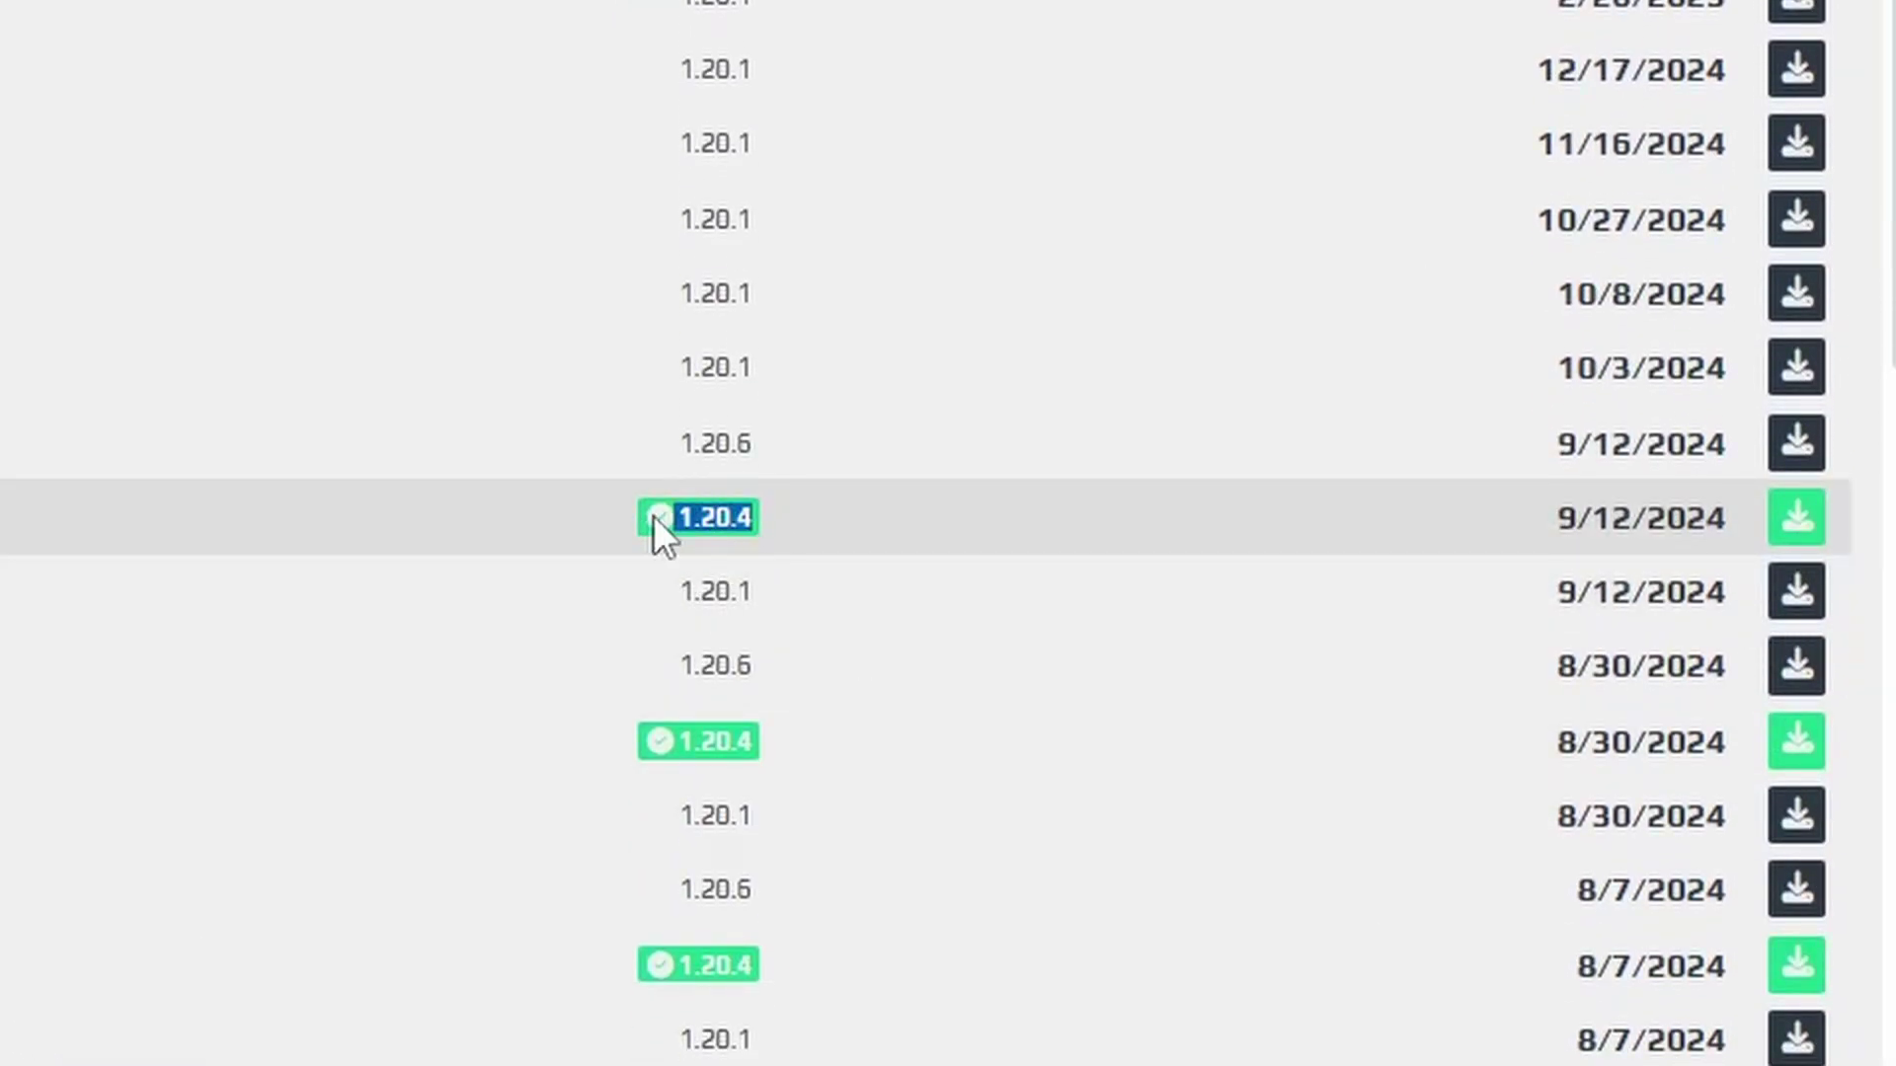
click(988, 494)
scroll(744, 395, down, 2)
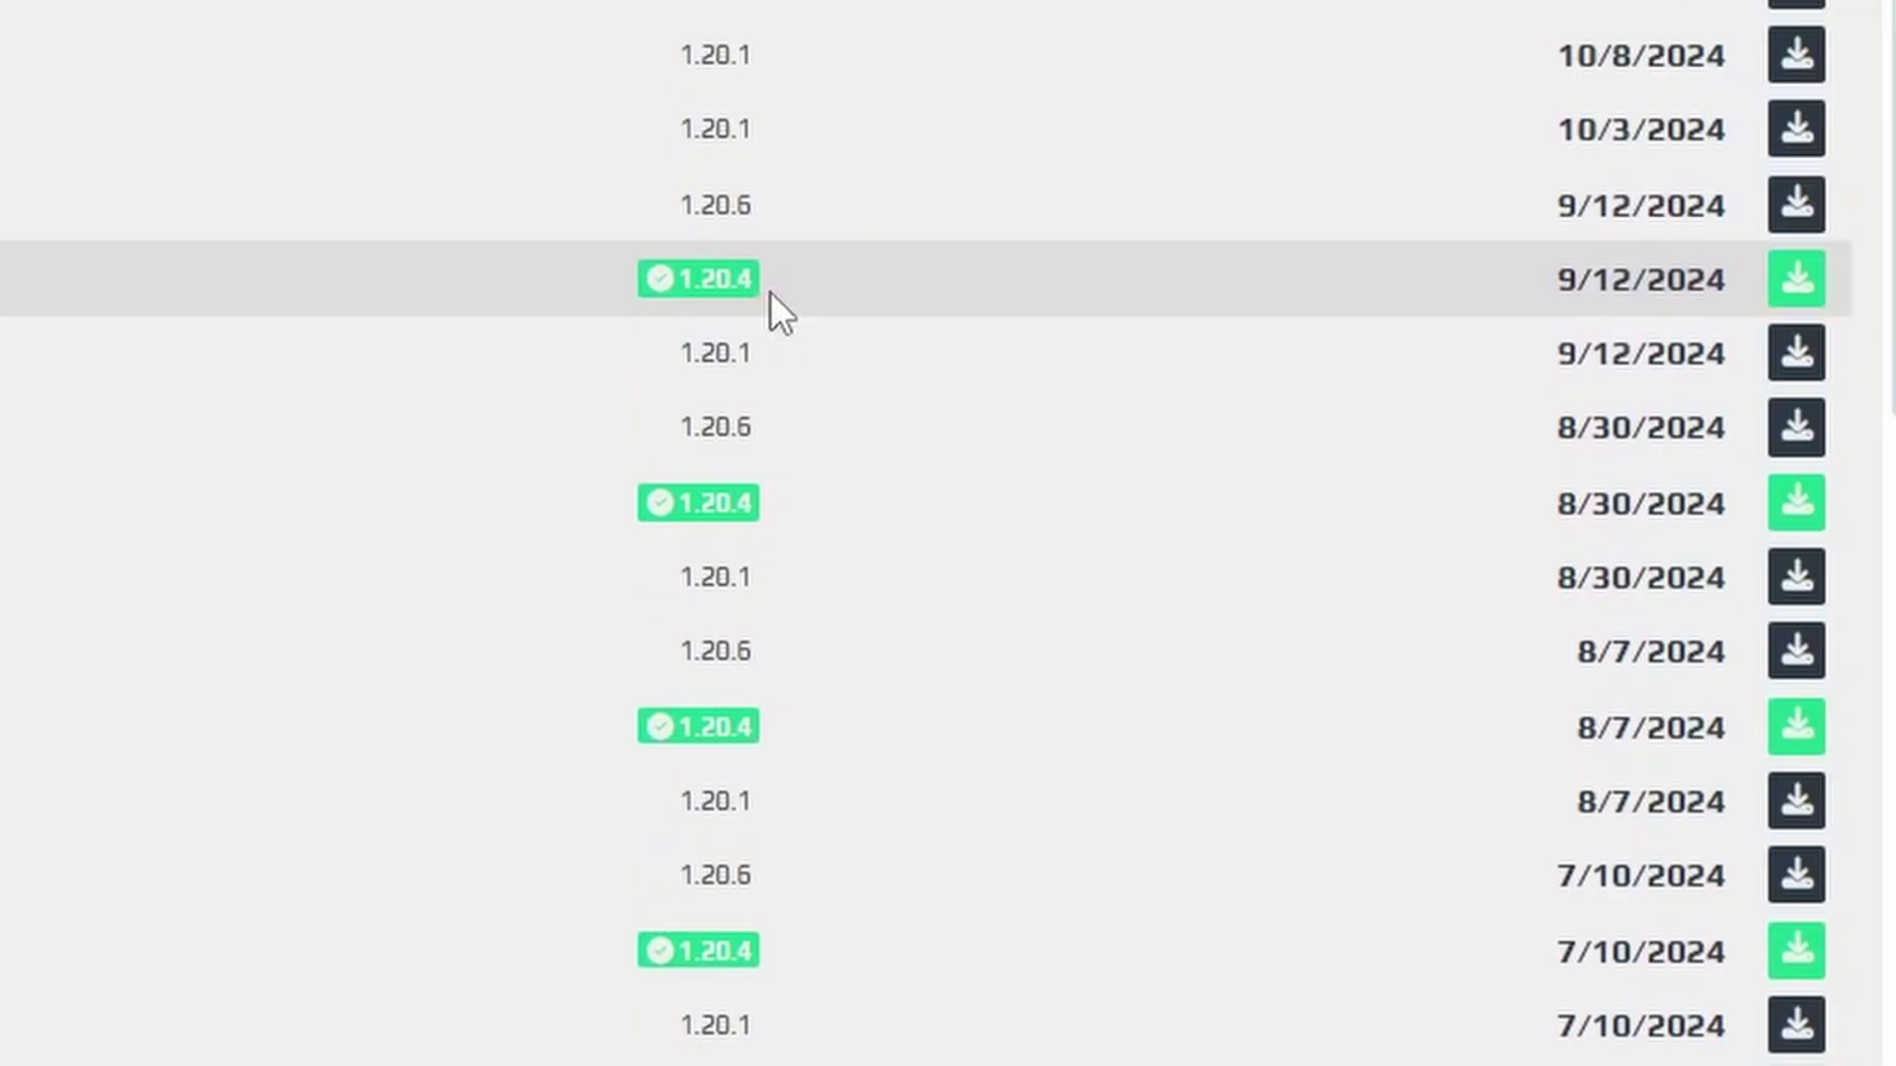
drag(700, 283, 791, 327)
scroll(1747, 636, up, 3)
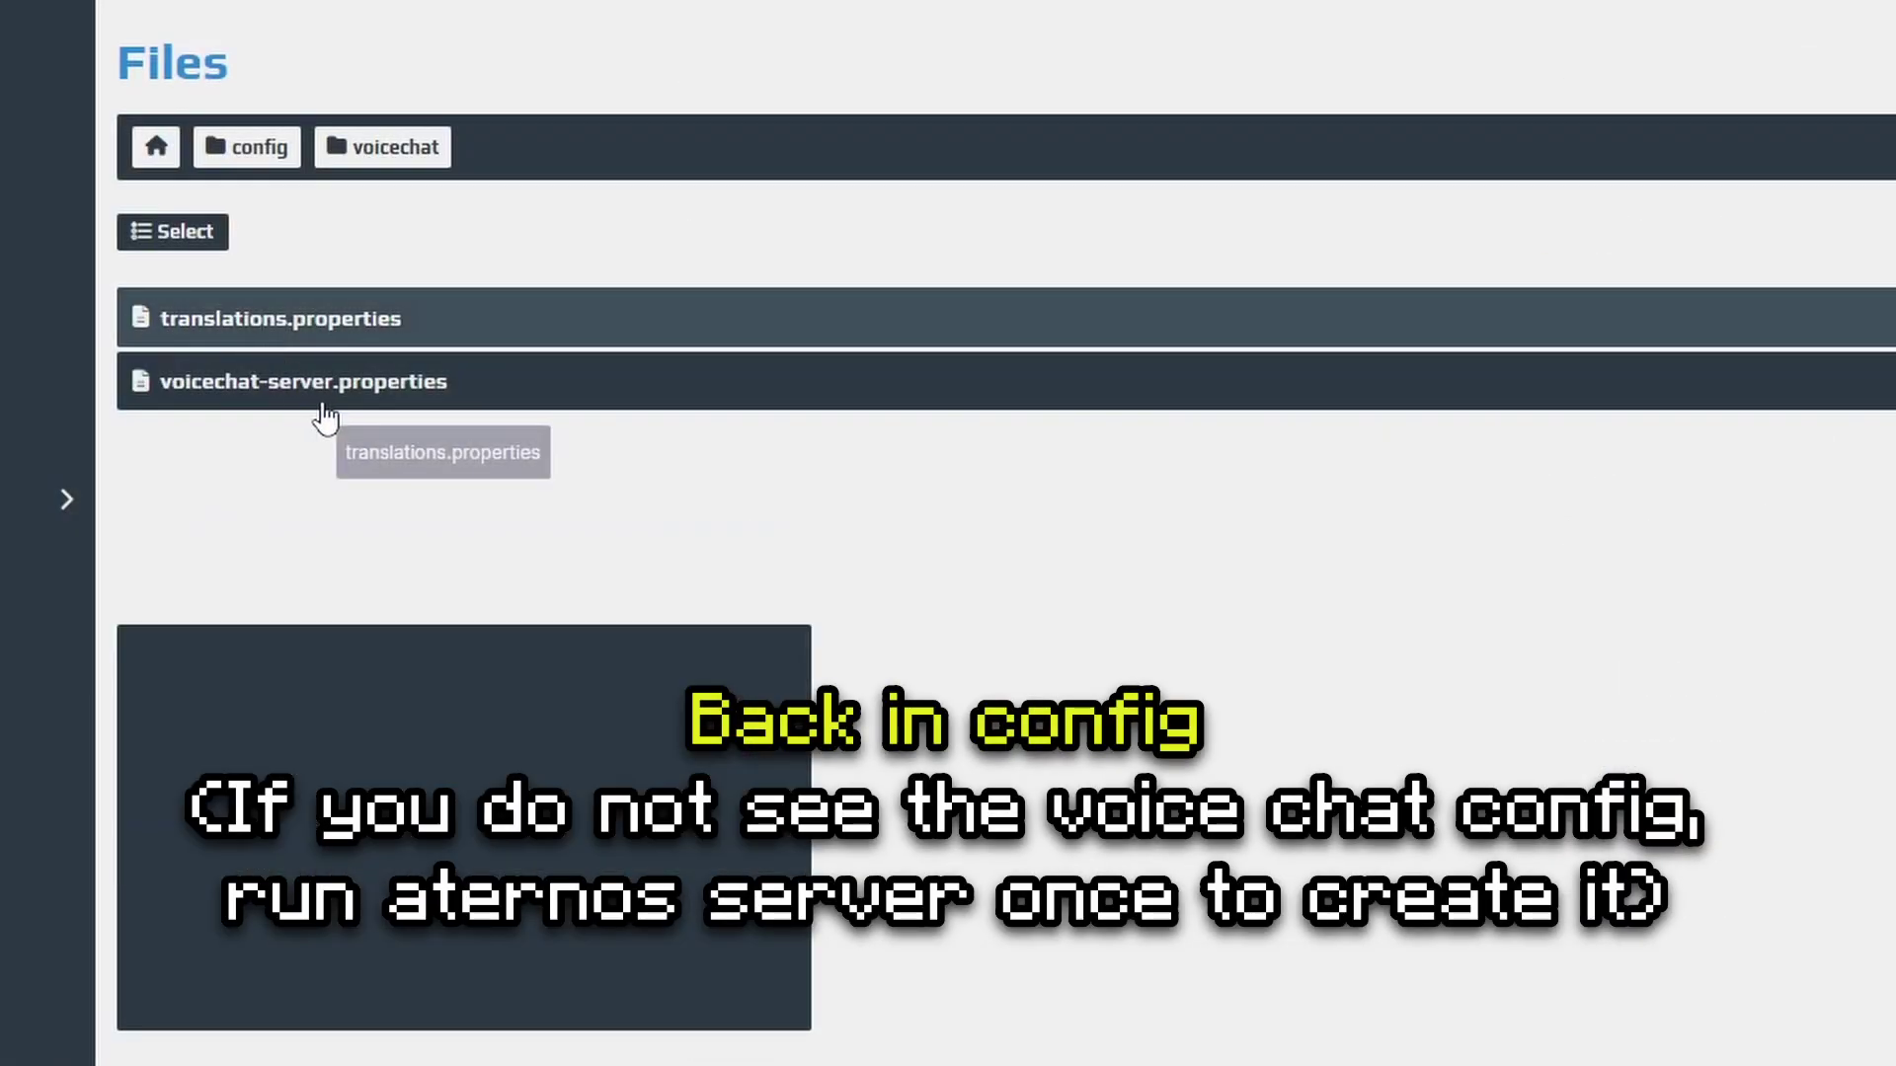
- Open config/voicechat/voicechat-server.properties in the editor to check port=-1
click(241, 388)
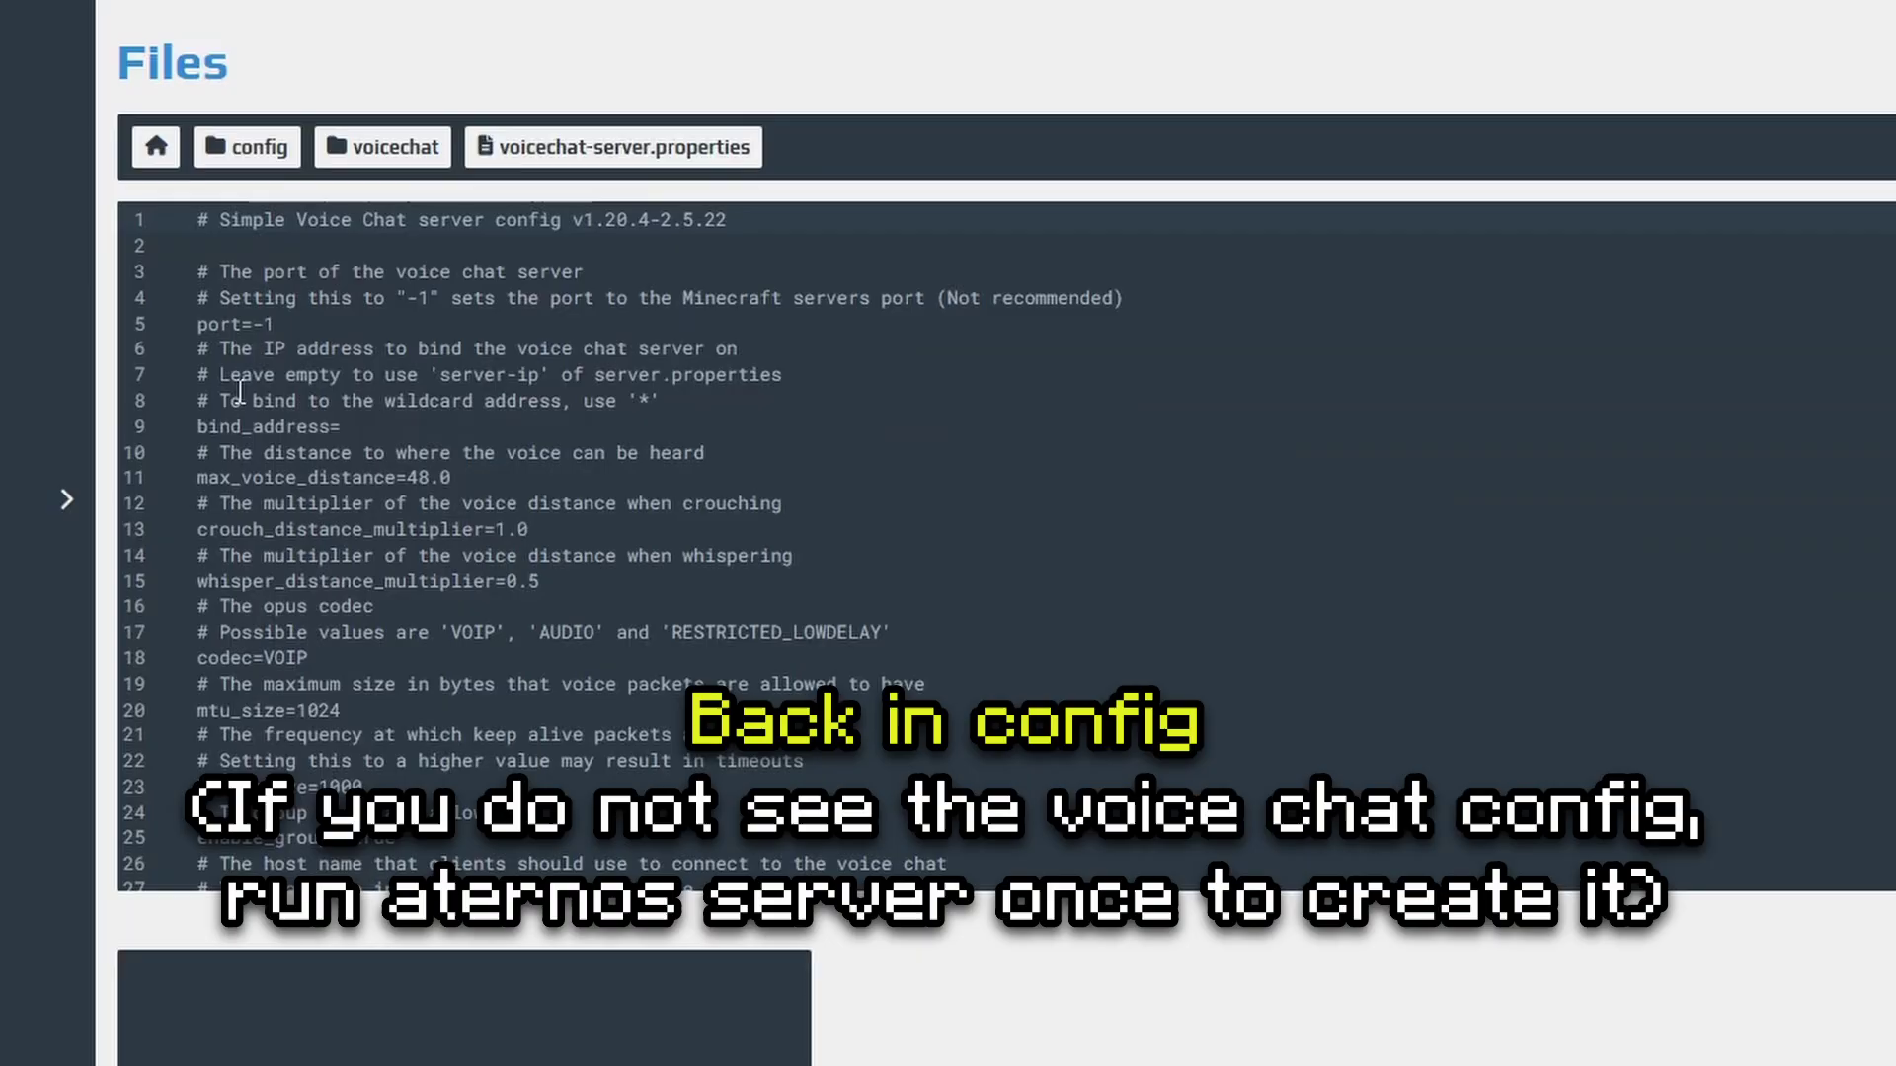